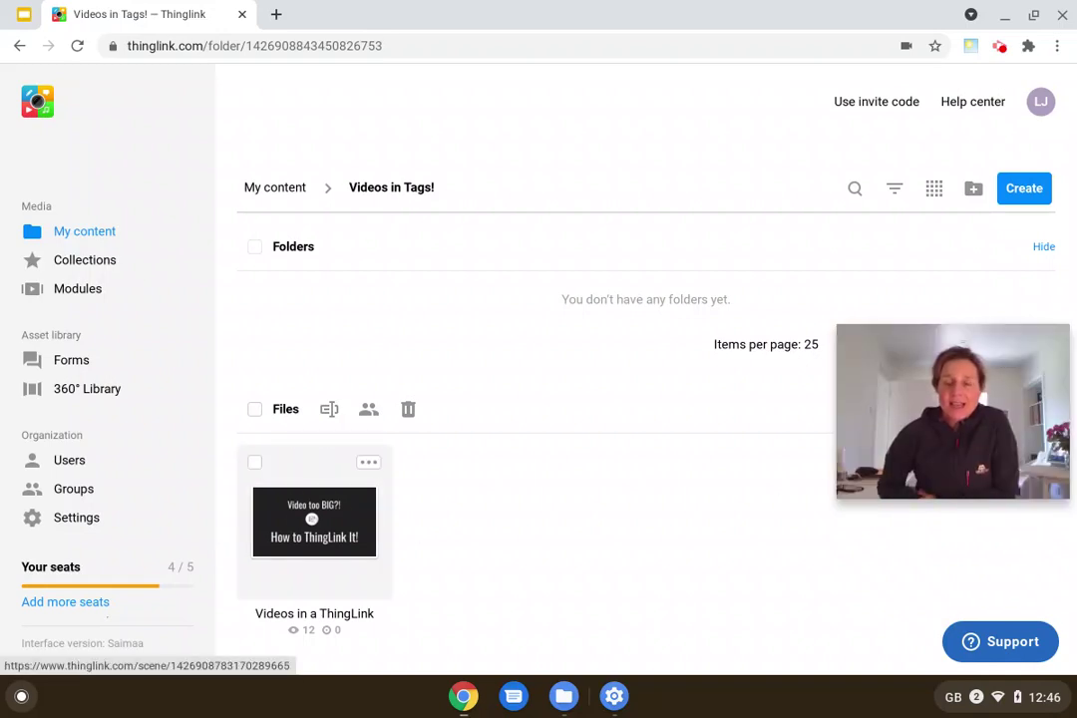
# Open the 'Videos in a ThingLink' image from the Videos in Tags! folder.
pyautogui.click(289, 512)
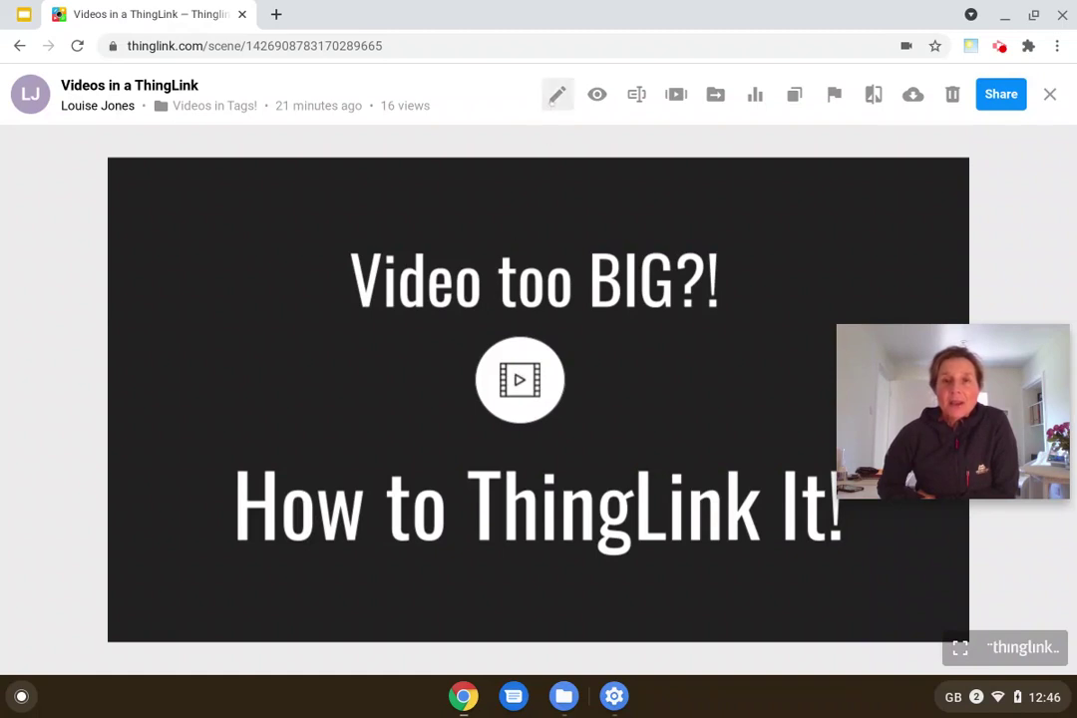
# Place a new text-and-media tag on the image's central play icon.
pyautogui.click(557, 93)
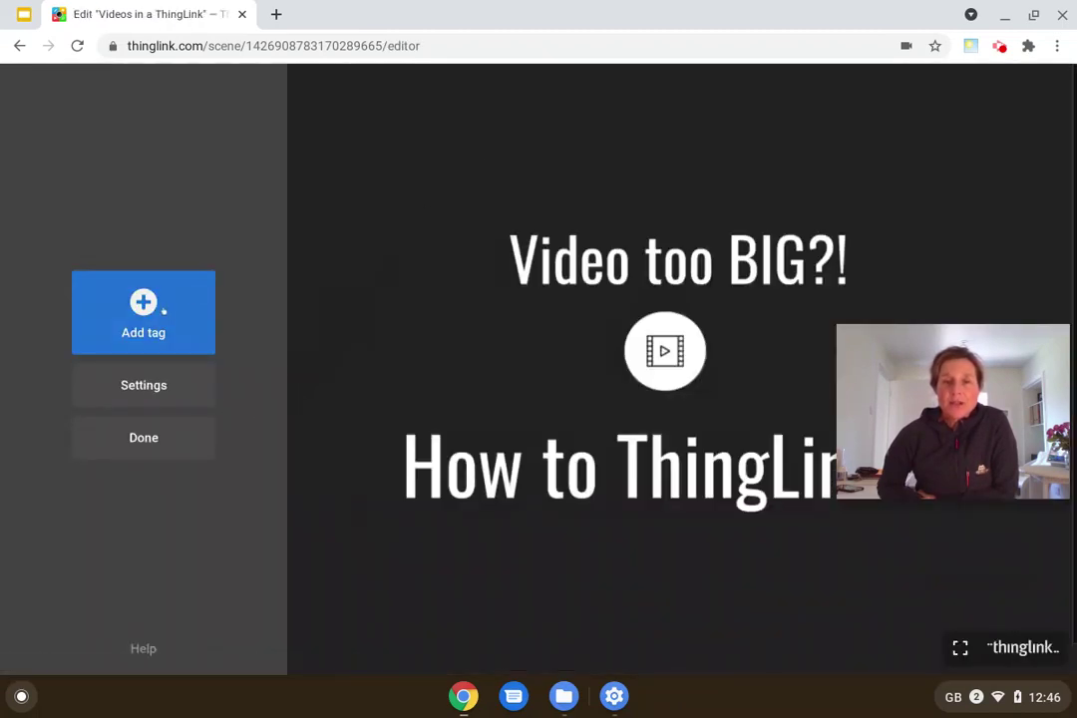
pyautogui.click(142, 302)
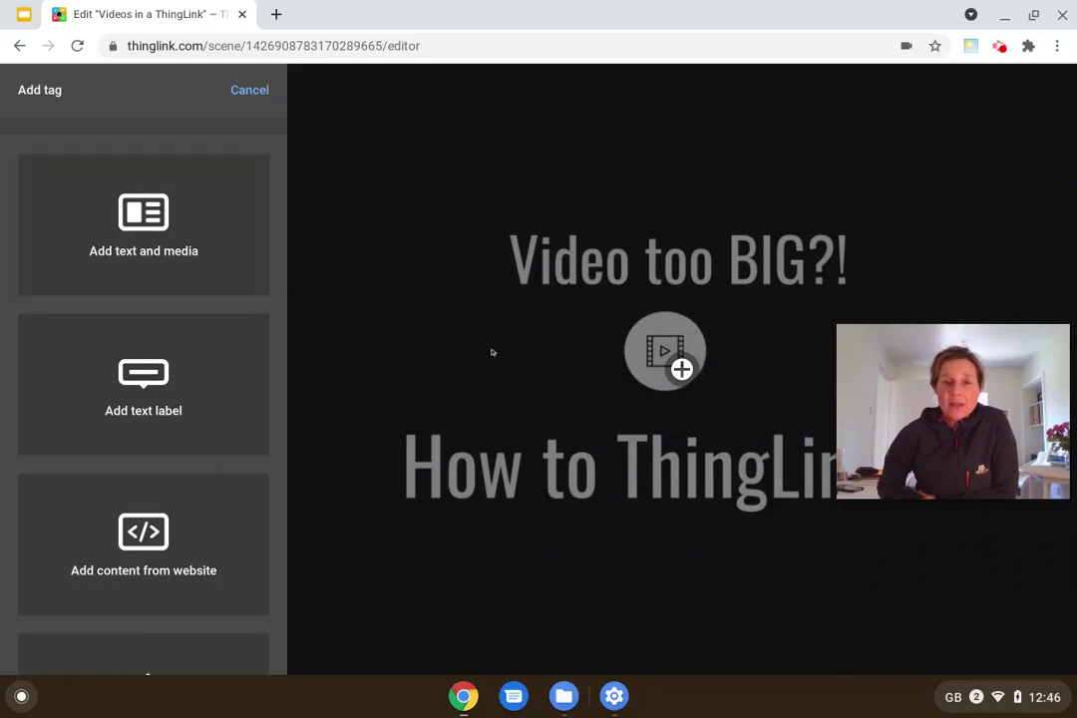
pyautogui.click(666, 351)
pyautogui.click(146, 211)
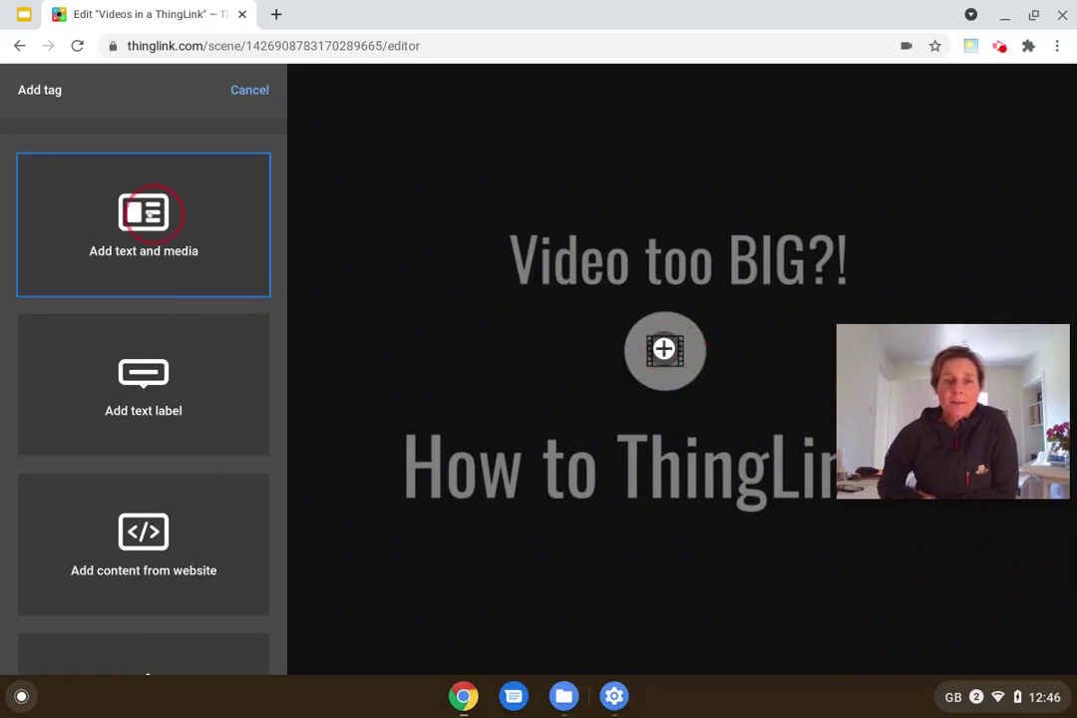
# Try attaching the 28.6 MB New Saimaa.mp4 from Downloads > Videos, exceeding the 25 MB limit.
pyautogui.click(44, 467)
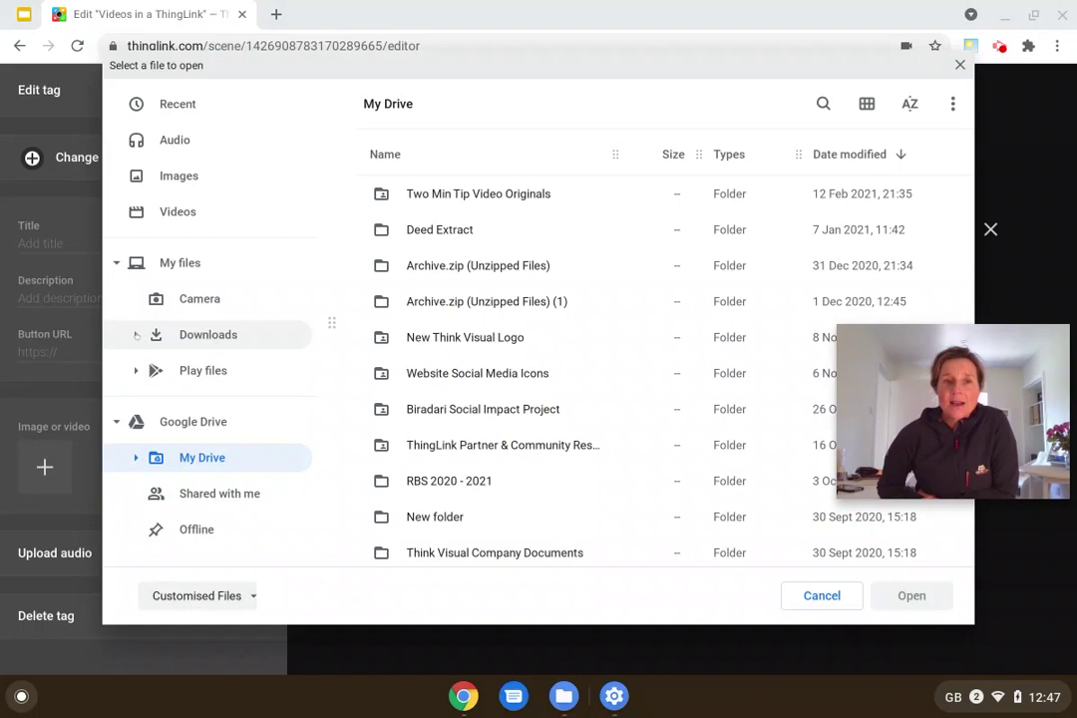
pyautogui.click(136, 335)
pyautogui.click(217, 371)
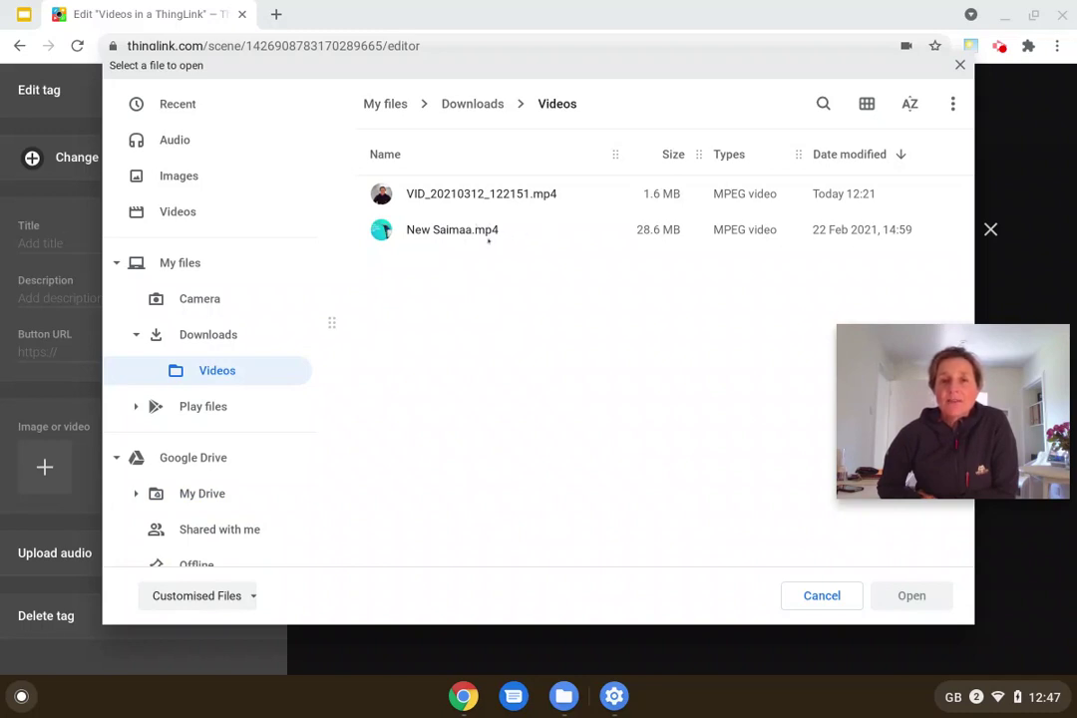
pyautogui.click(488, 232)
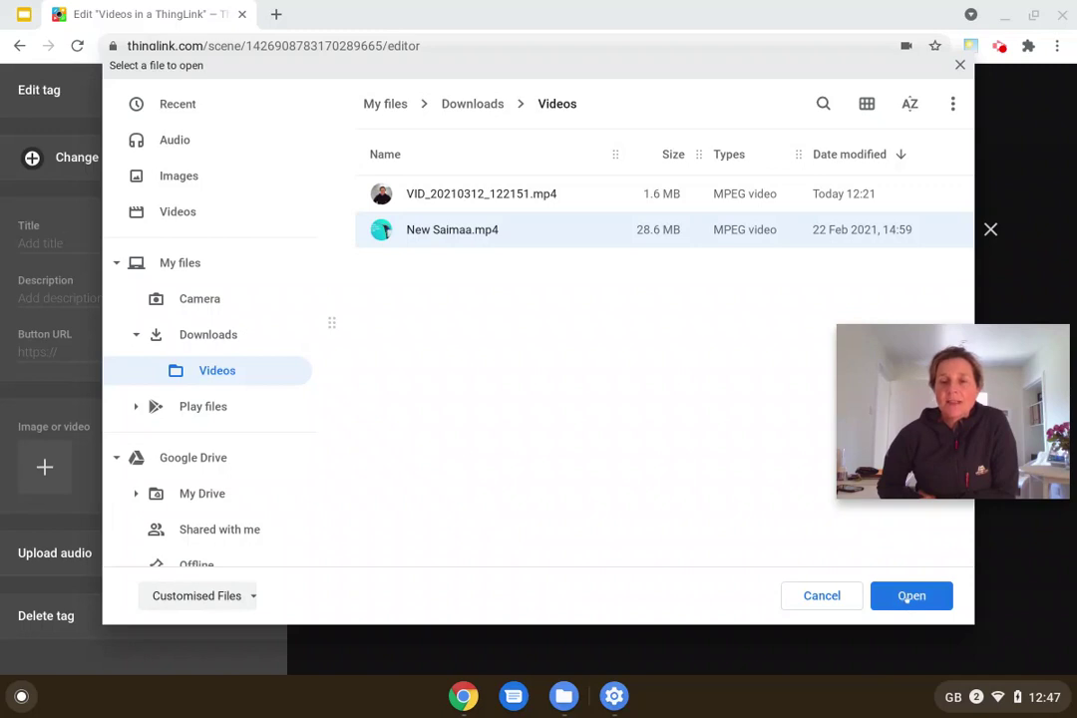
pyautogui.click(906, 596)
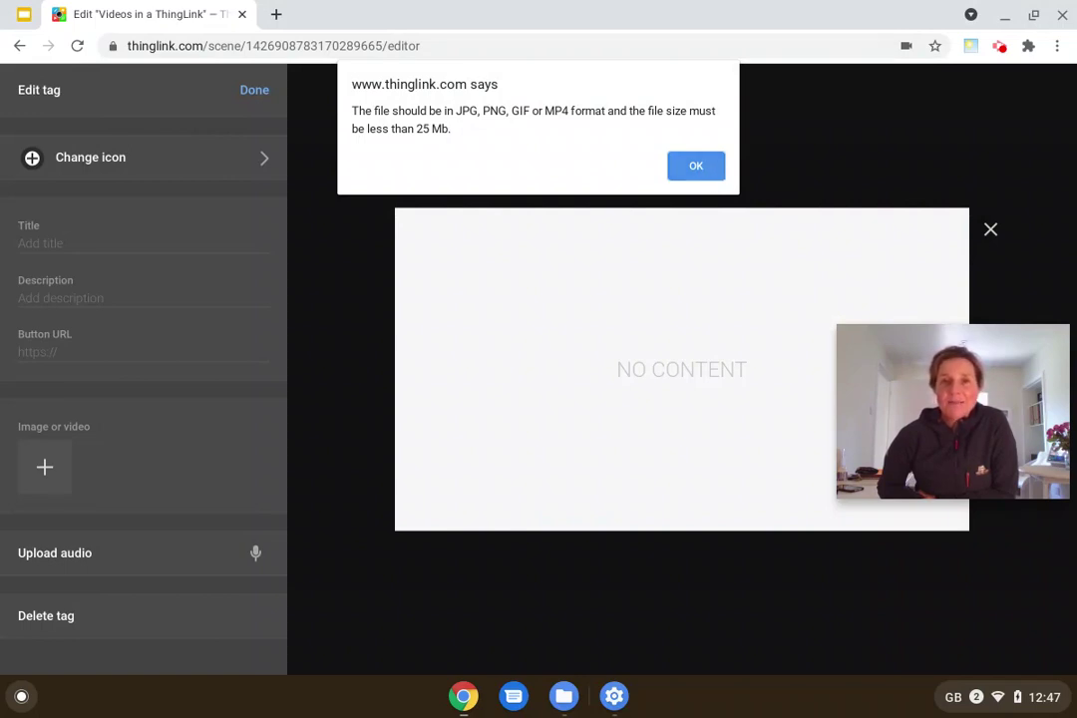
# Attach the 1.6 MB VID_20210312_122151.mp4 to the tag instead and preview it.
pyautogui.click(714, 178)
pyautogui.click(47, 465)
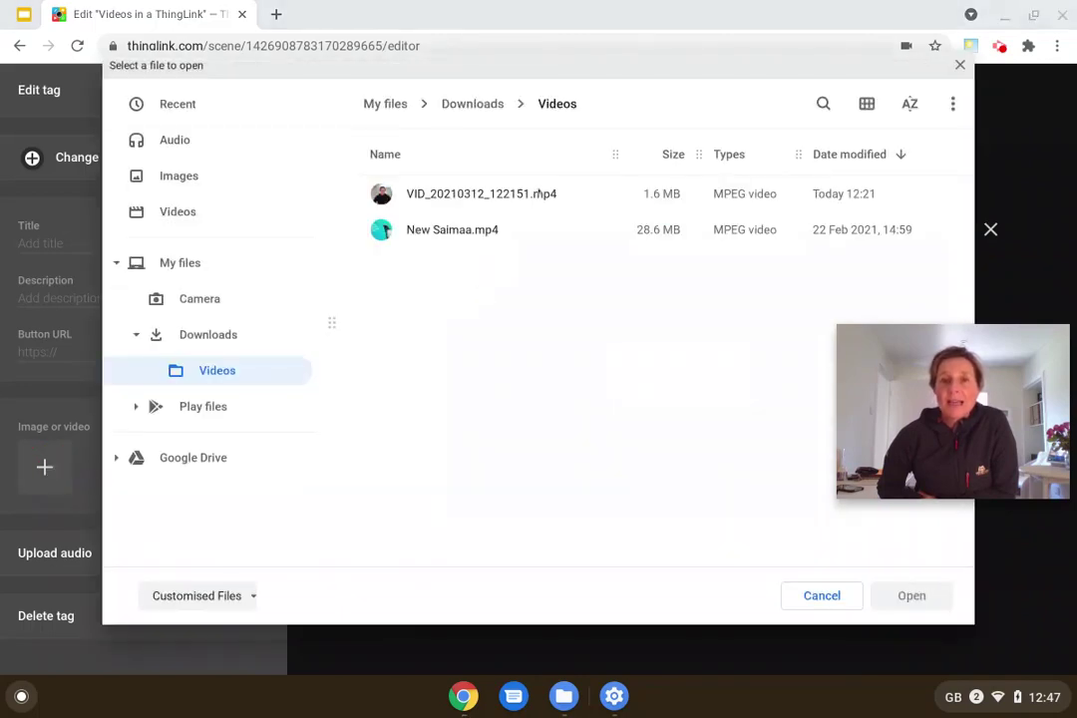
pyautogui.click(469, 193)
pyautogui.click(913, 595)
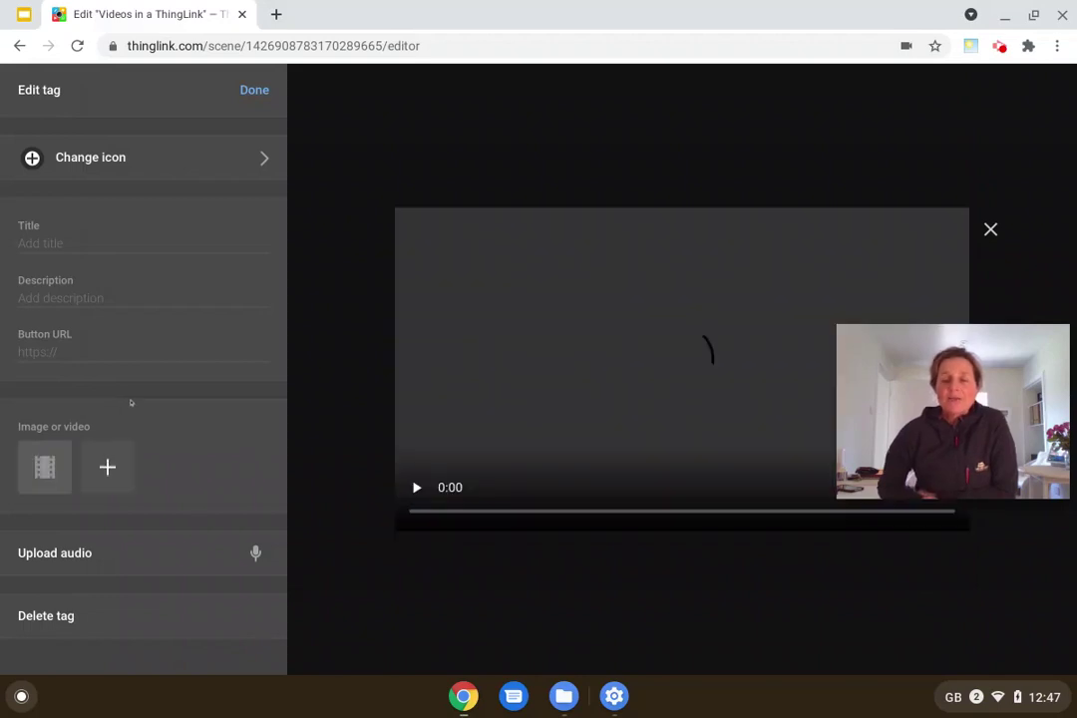
pyautogui.click(415, 487)
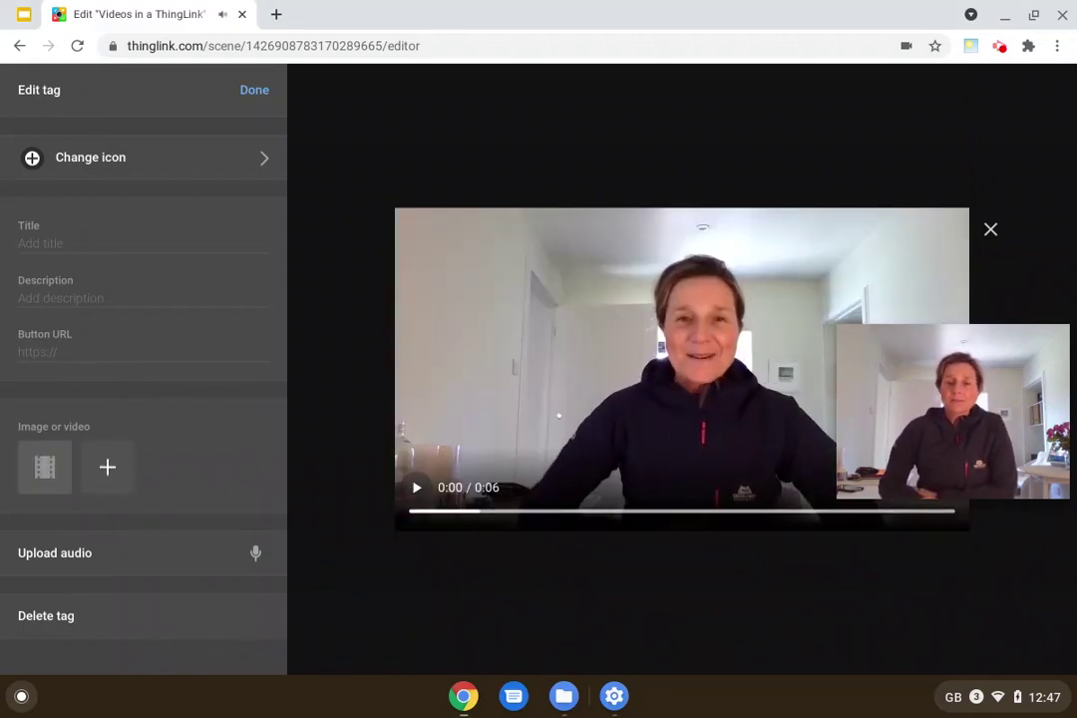
pyautogui.click(990, 229)
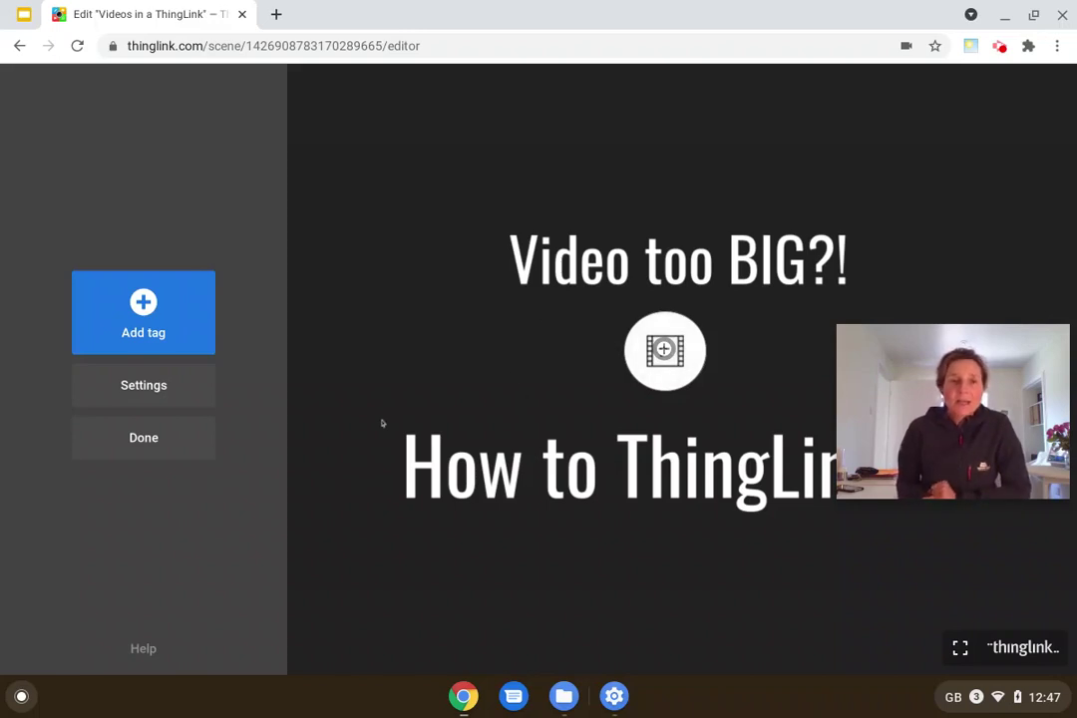
# Upload New Saimaa.mp4 as its own item in the Videos in Tags! folder.
pyautogui.click(171, 442)
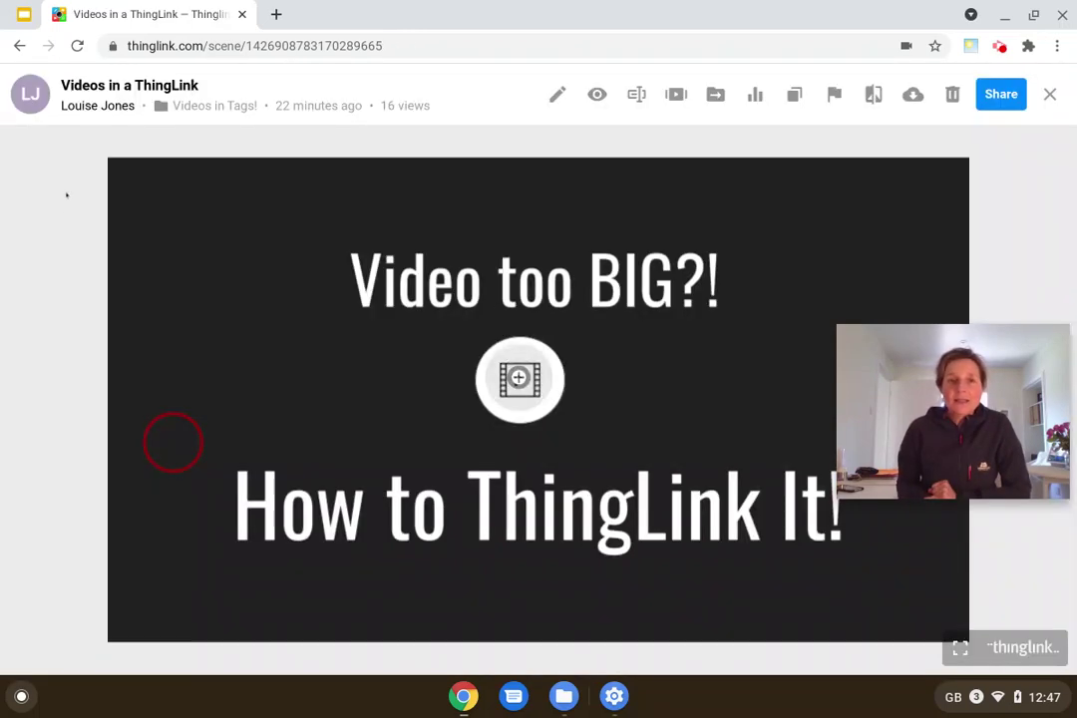
pyautogui.click(172, 106)
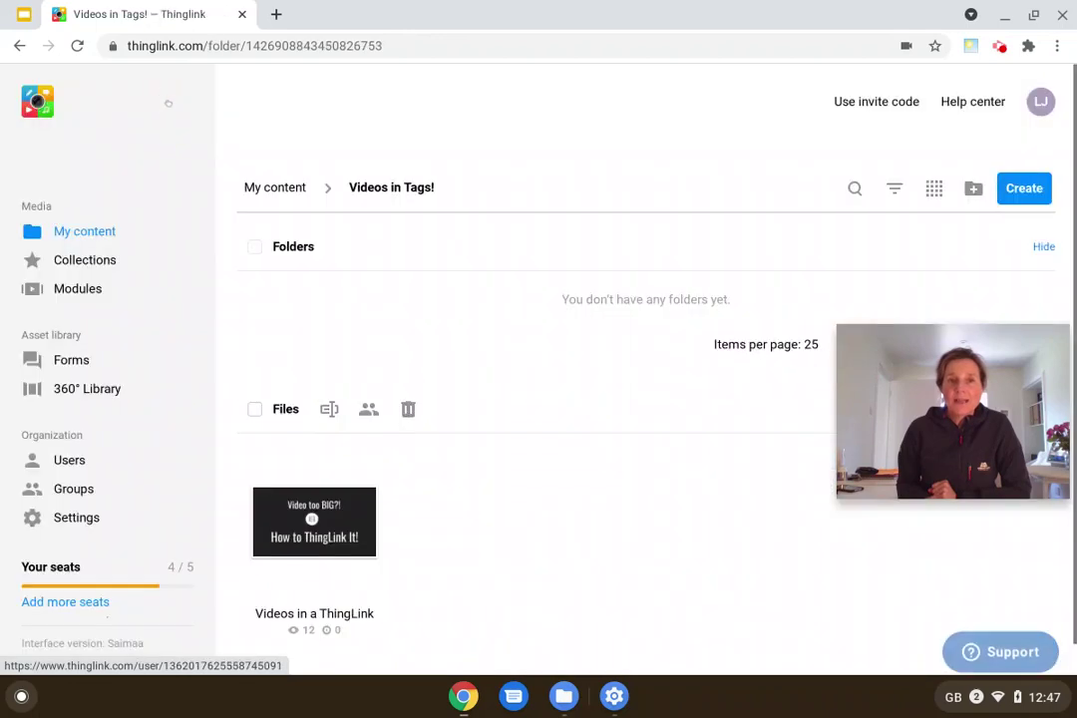
pyautogui.click(1023, 189)
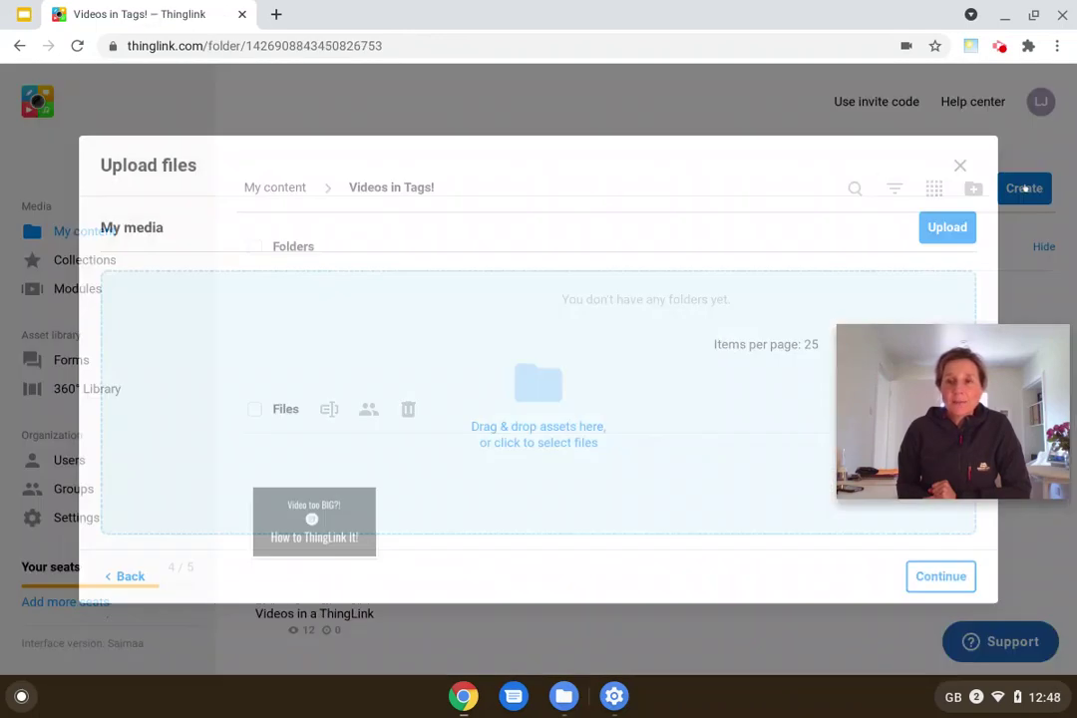
pyautogui.click(945, 228)
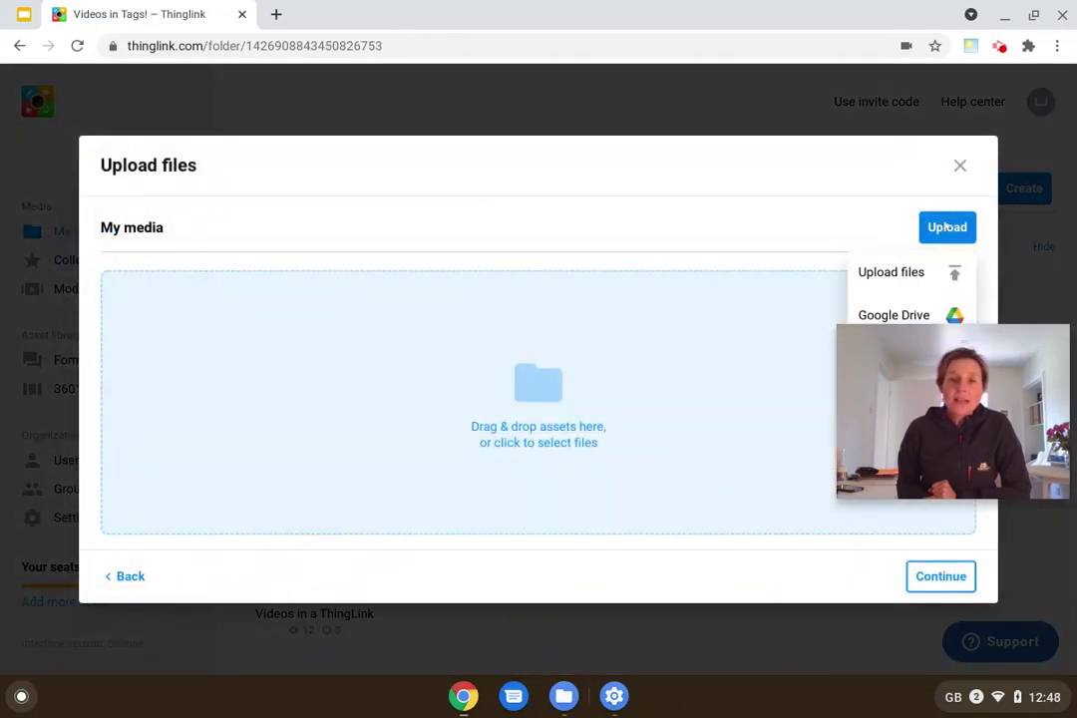
pyautogui.click(896, 272)
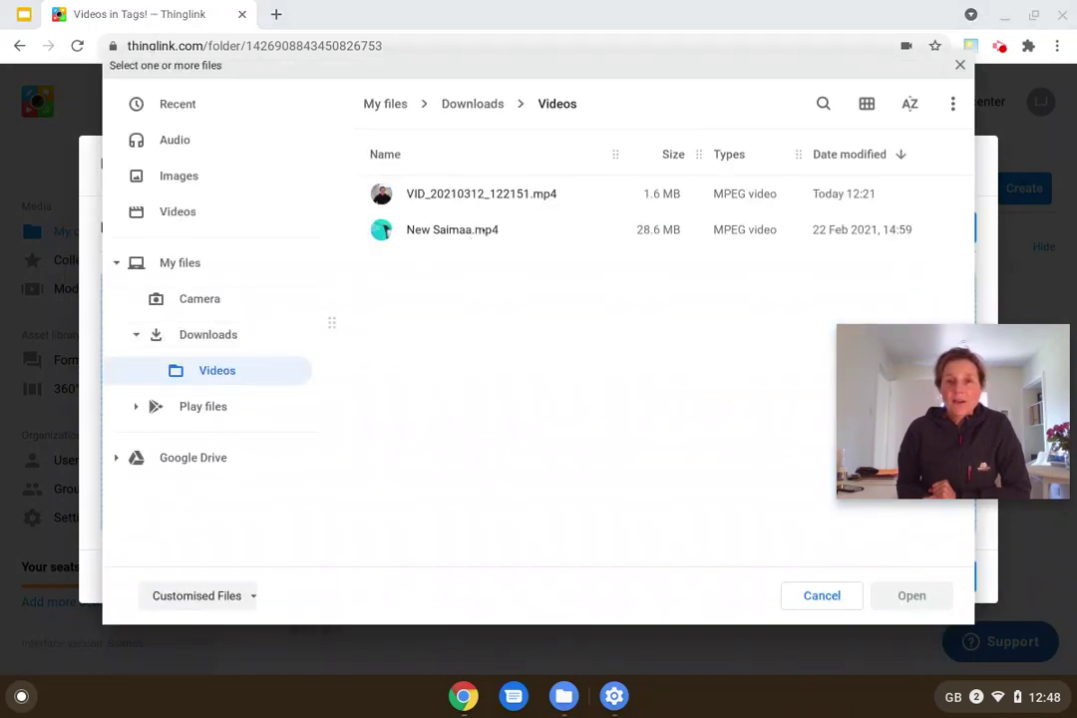
pyautogui.click(484, 232)
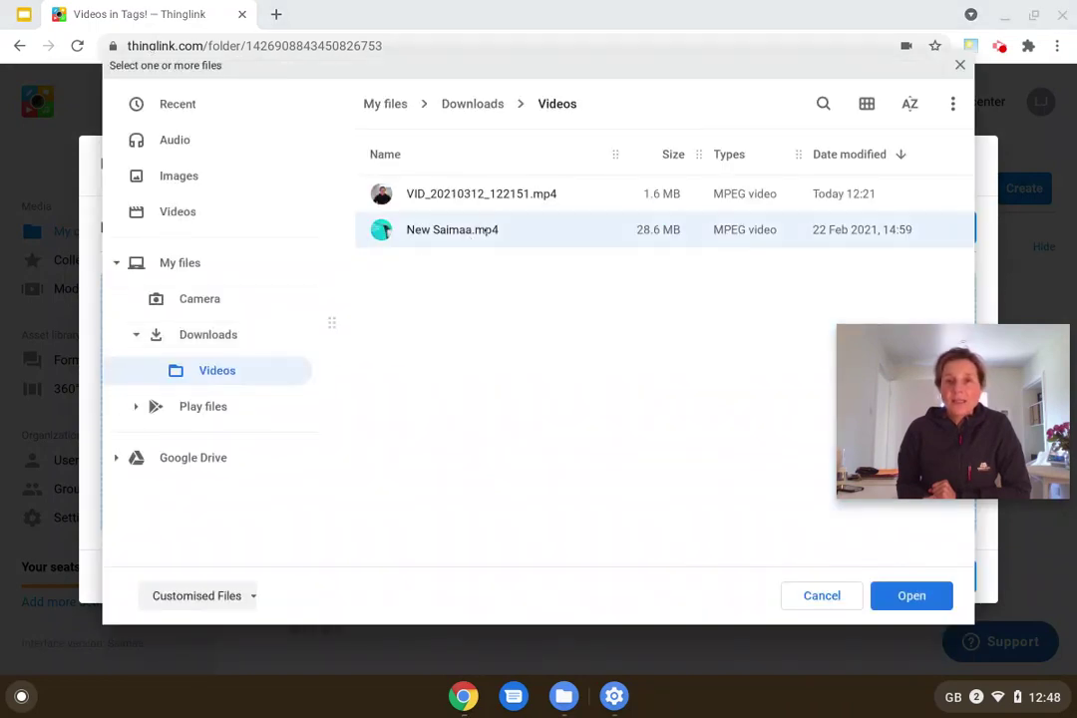
pyautogui.click(911, 595)
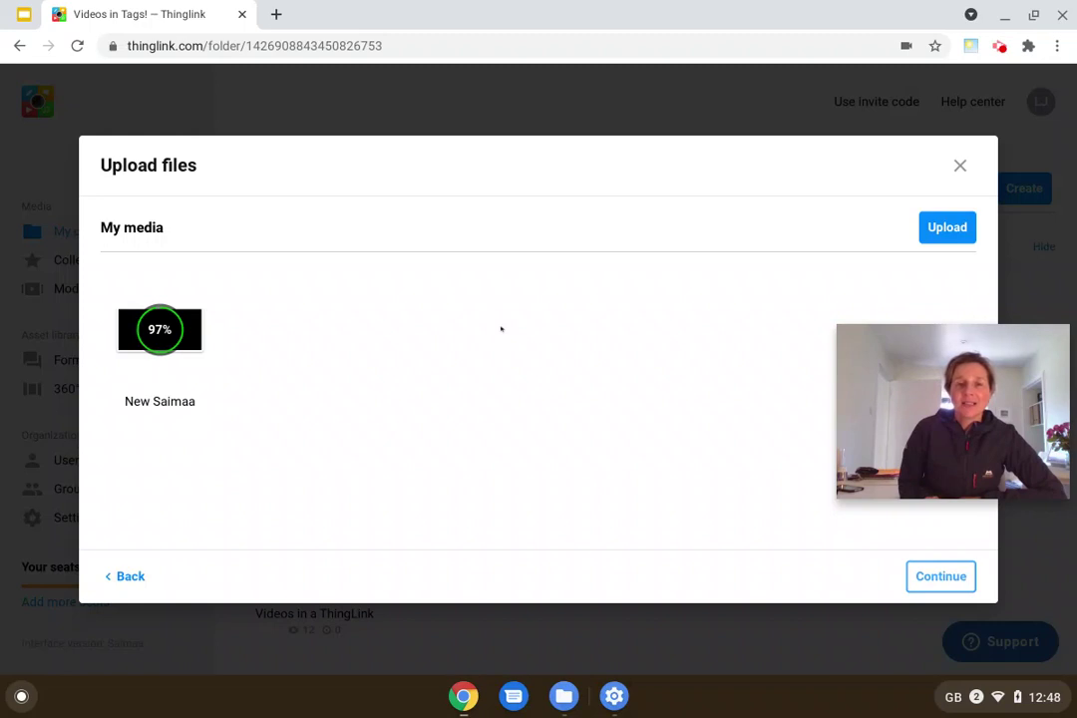
pyautogui.click(952, 577)
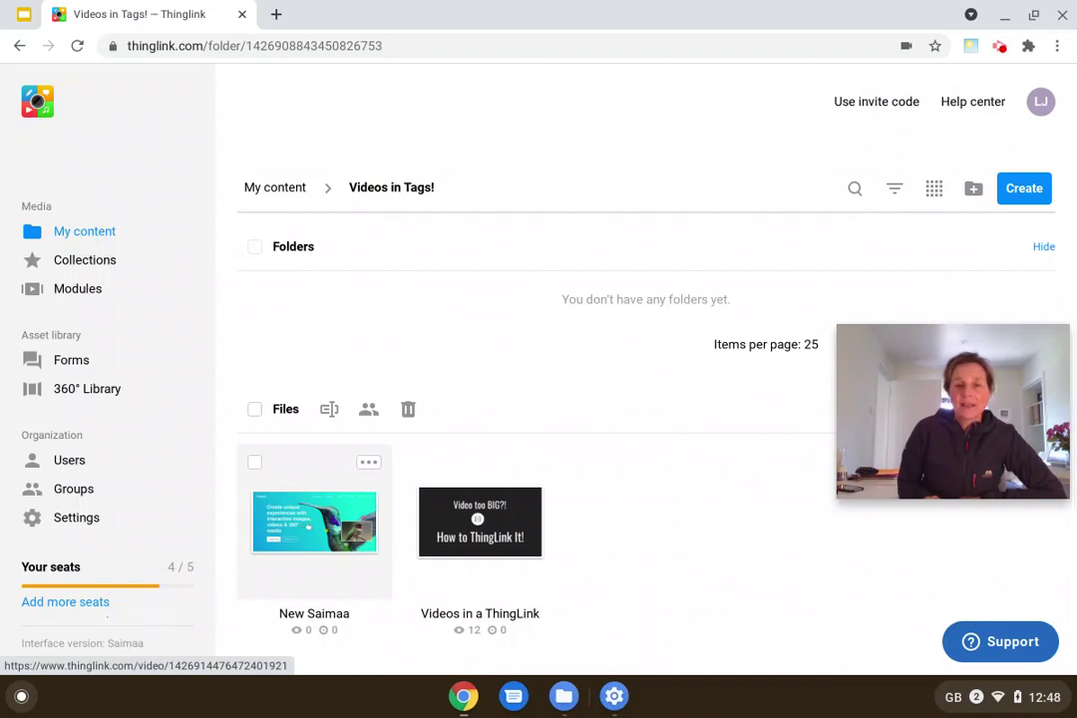
# Copy the uploaded New Saimaa video's embed code from its Share dialog.
pyautogui.click(307, 526)
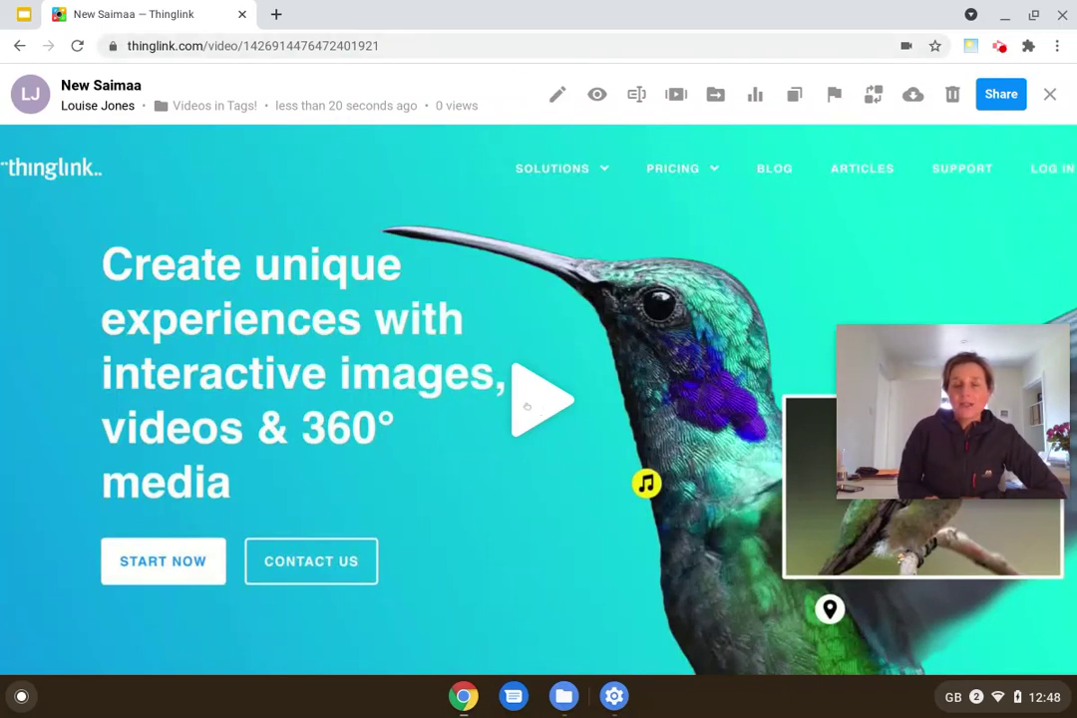
pyautogui.click(997, 94)
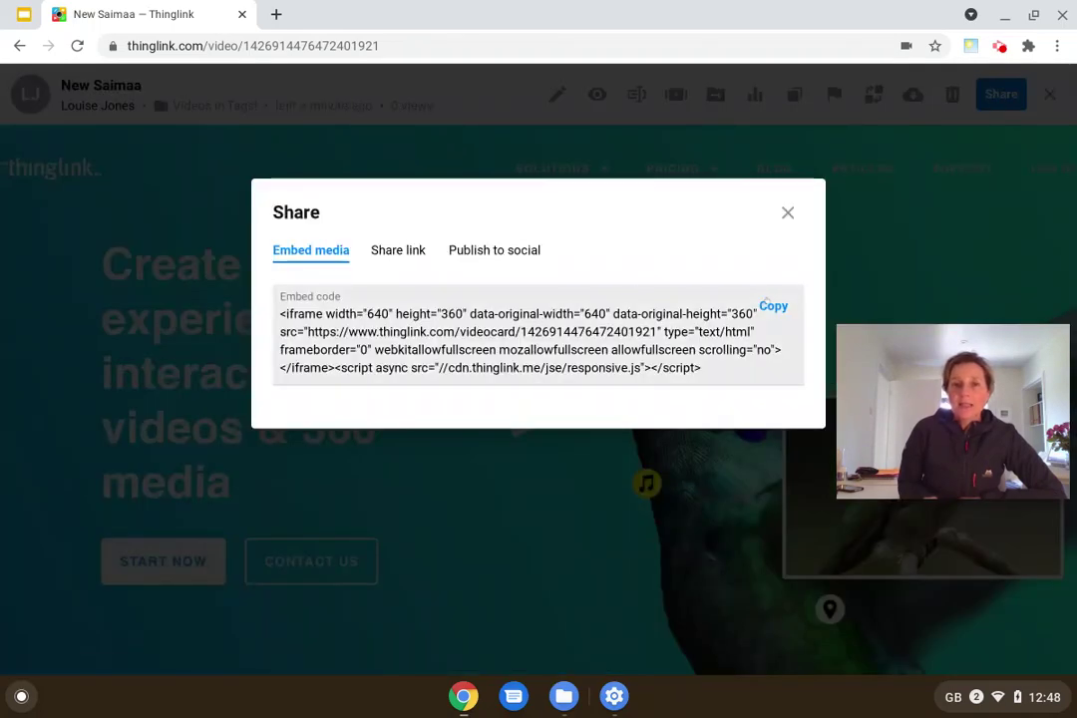
pyautogui.click(766, 305)
pyautogui.click(787, 212)
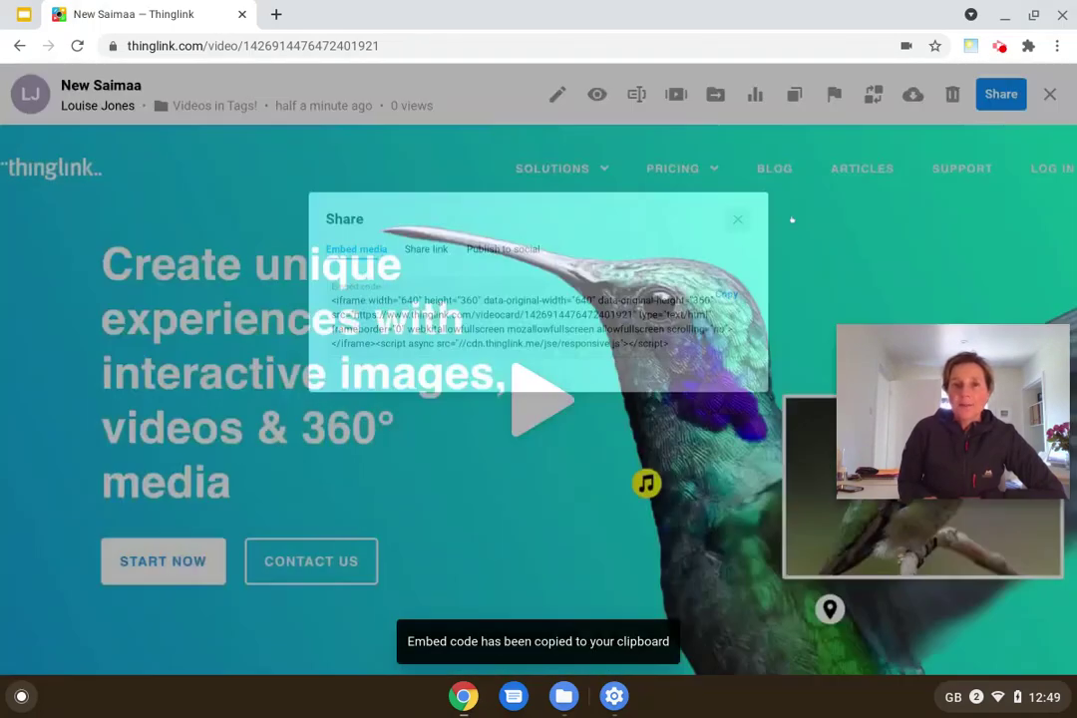
# Reopen 'Videos in a ThingLink' and add a website-content tag over the centre icon.
pyautogui.click(220, 106)
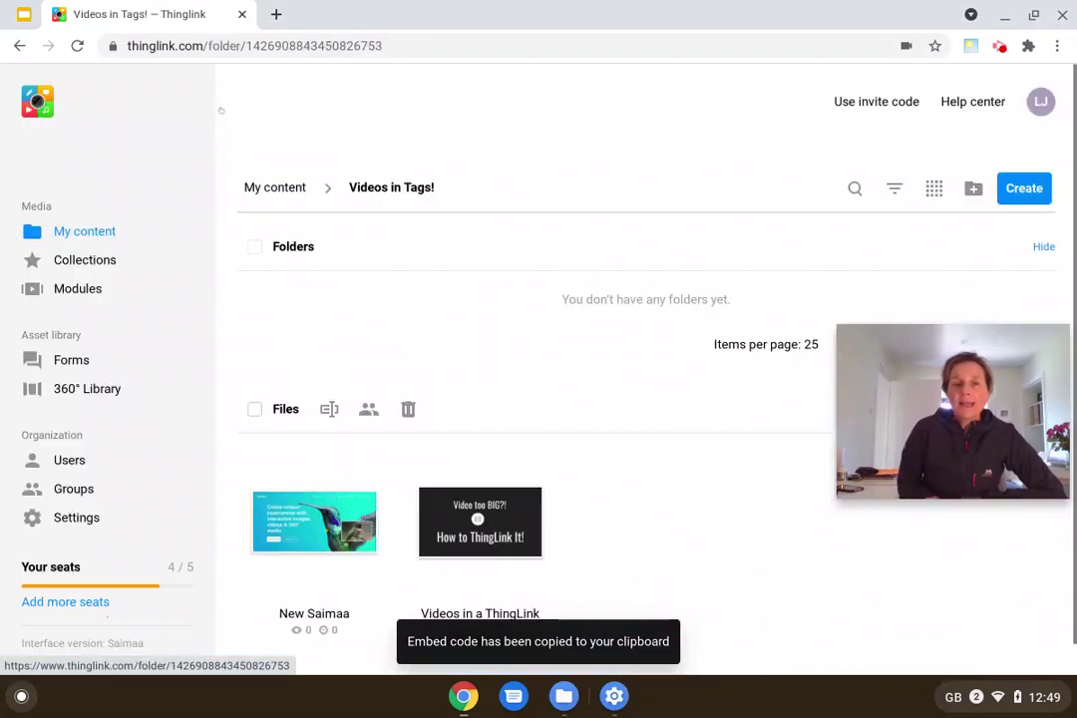
pyautogui.click(473, 524)
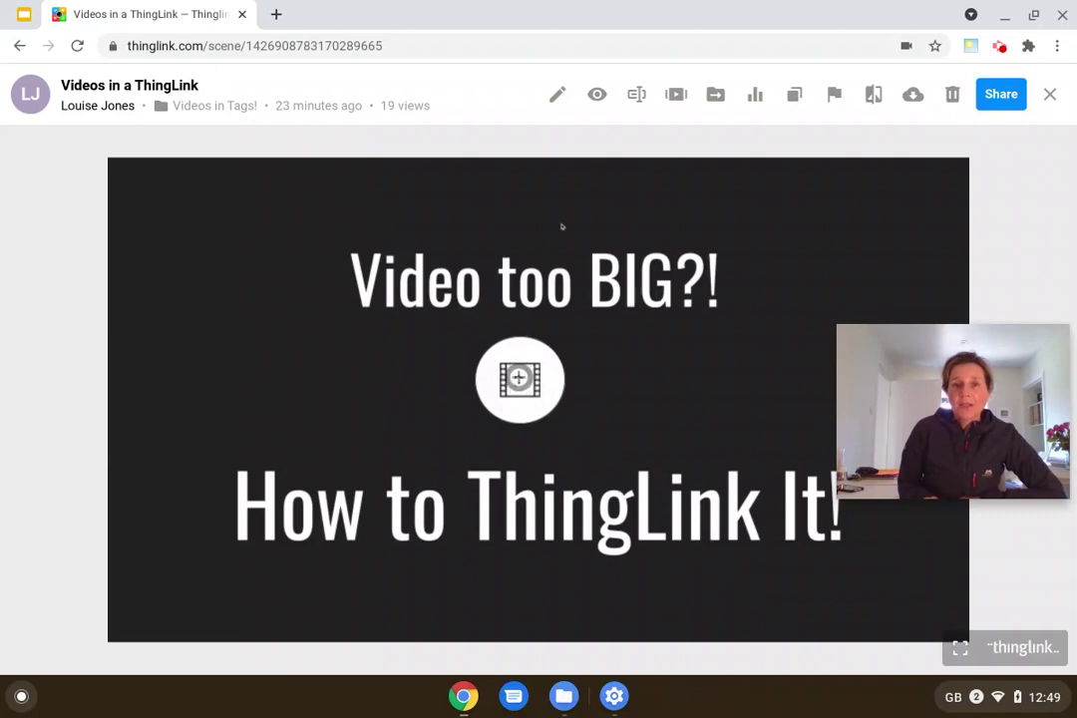
pyautogui.click(555, 95)
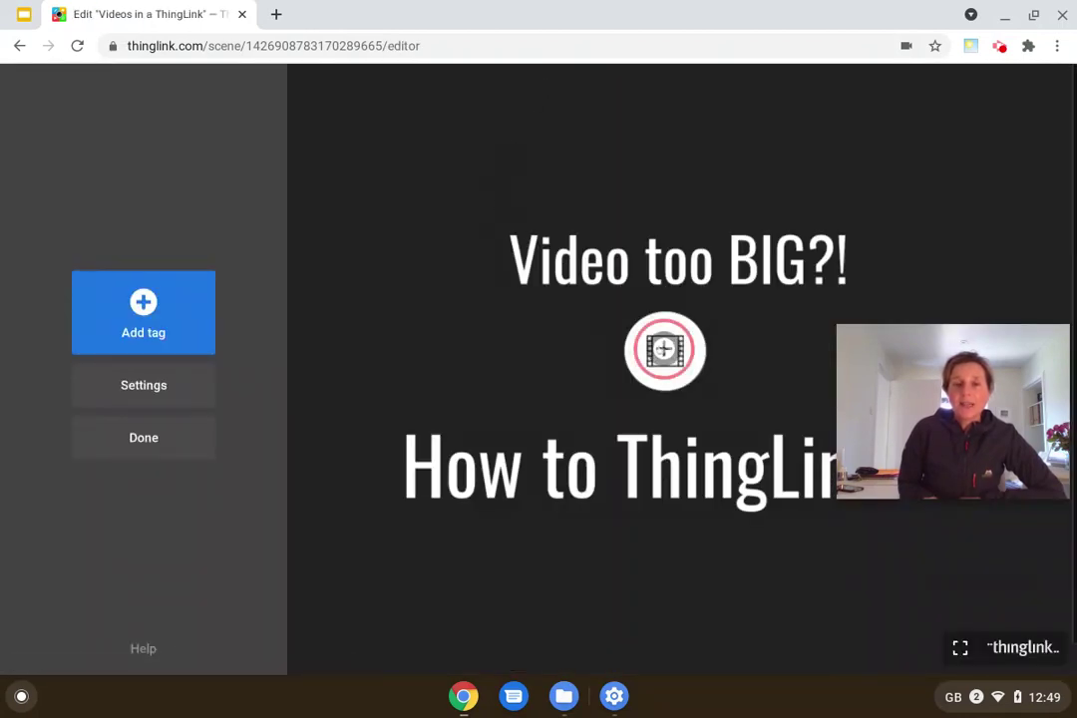
pyautogui.click(664, 349)
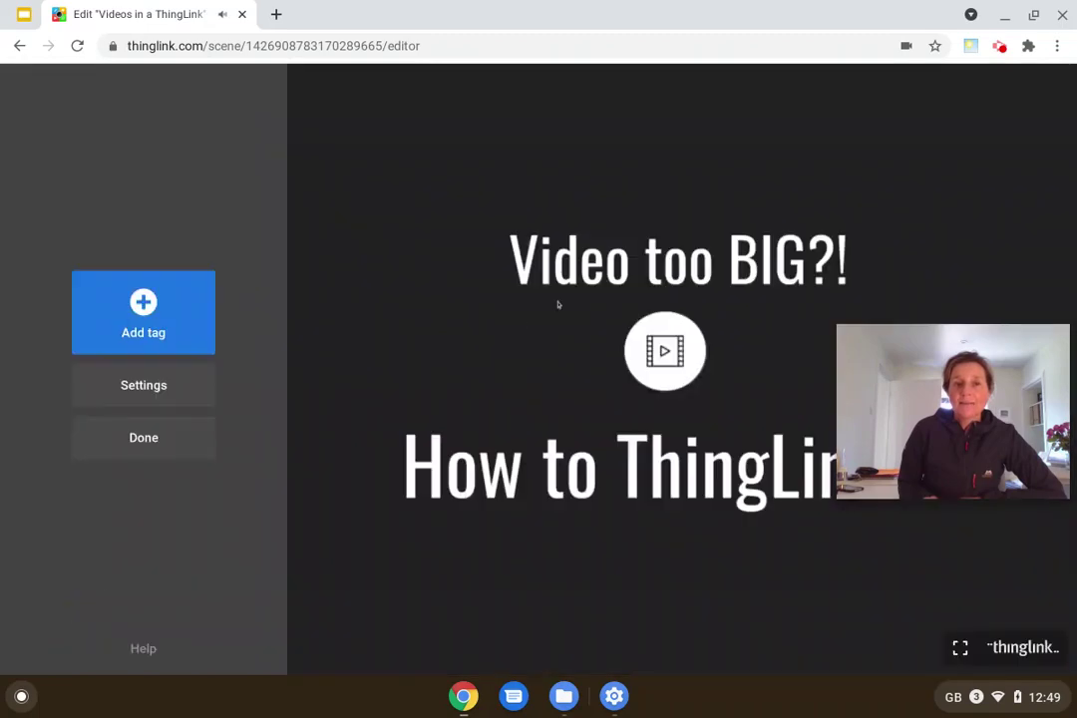
pyautogui.click(149, 304)
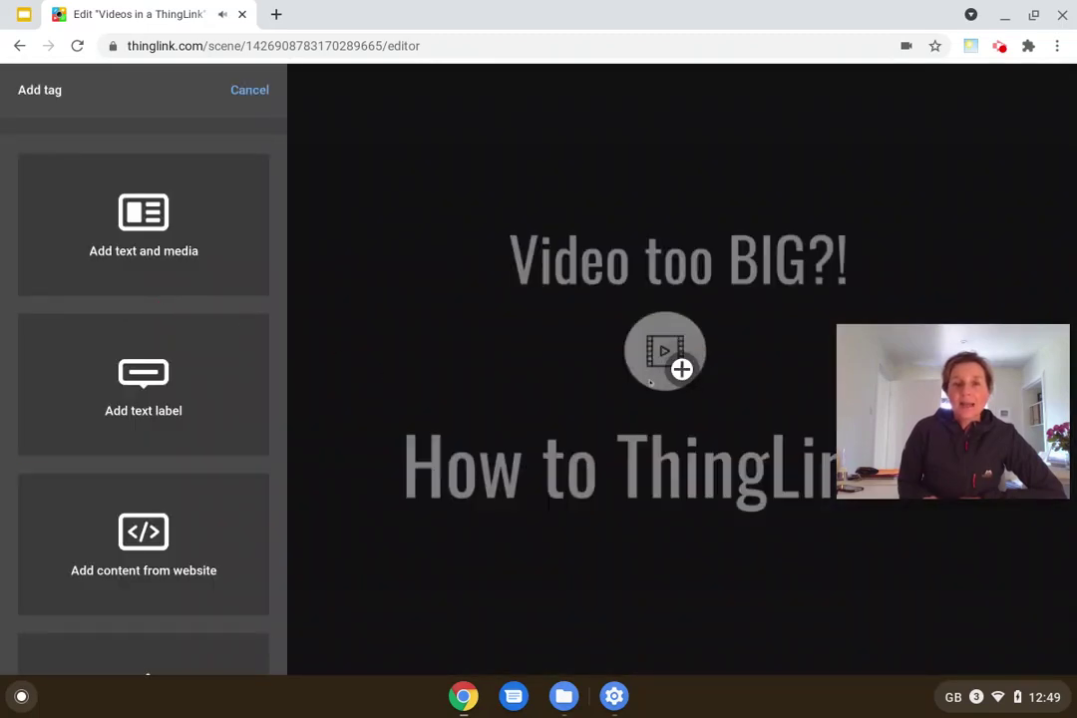
pyautogui.click(645, 356)
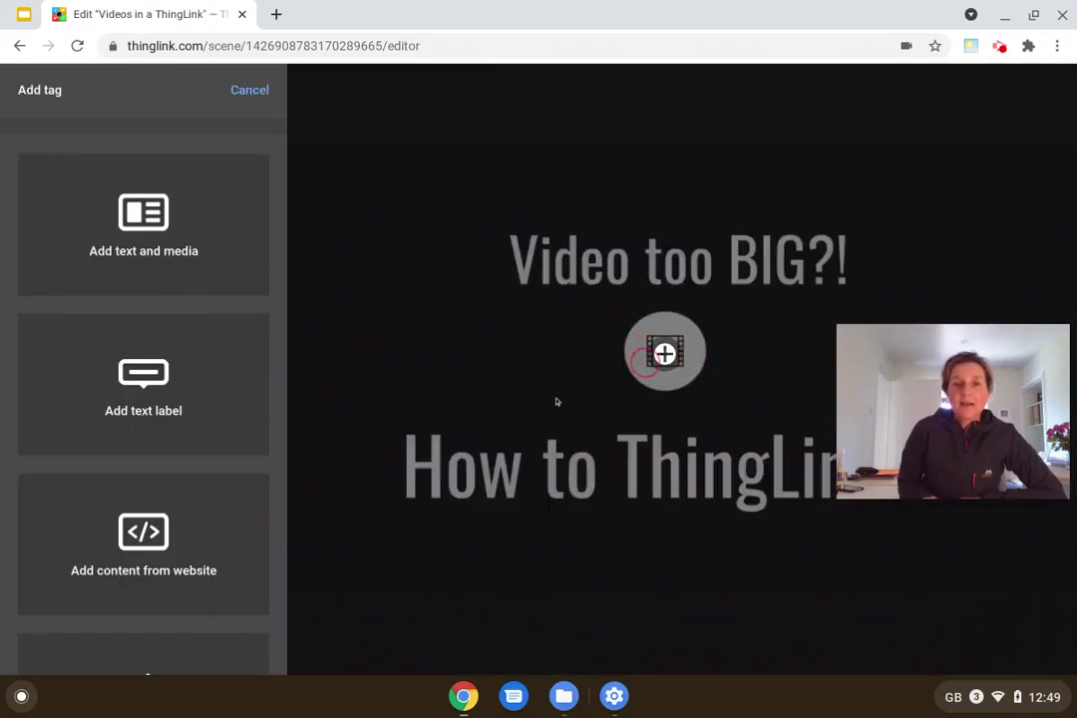
pyautogui.click(152, 551)
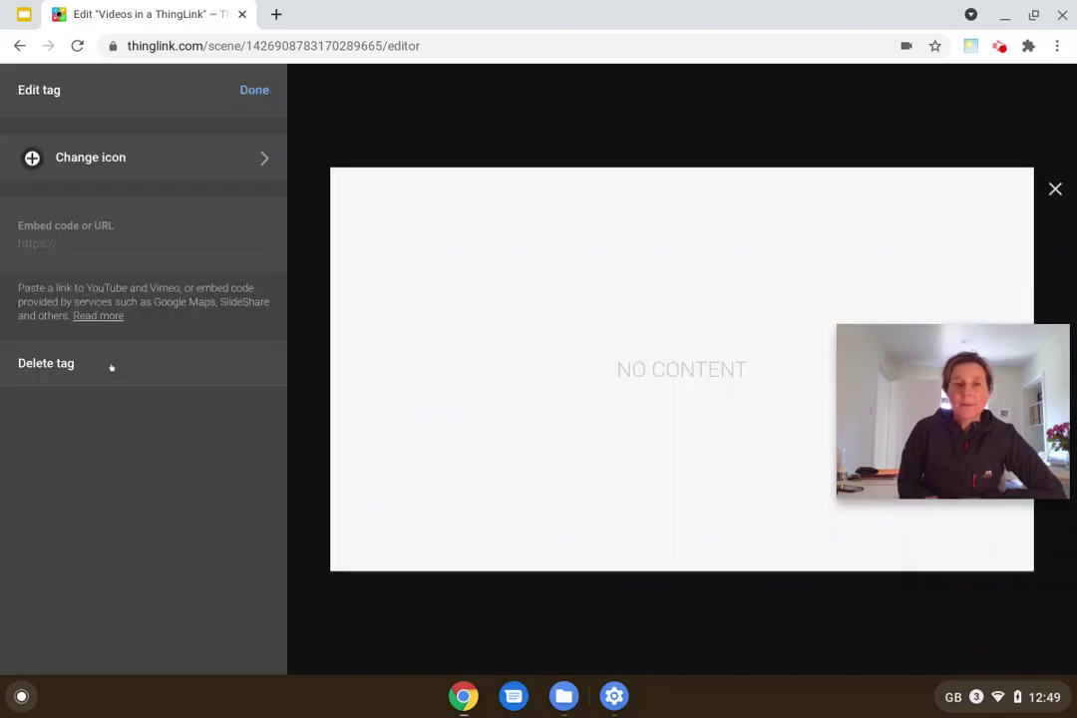
# Paste the New Saimaa video link, give the tag a red play icon, and save.
pyautogui.rightClick(36, 233)
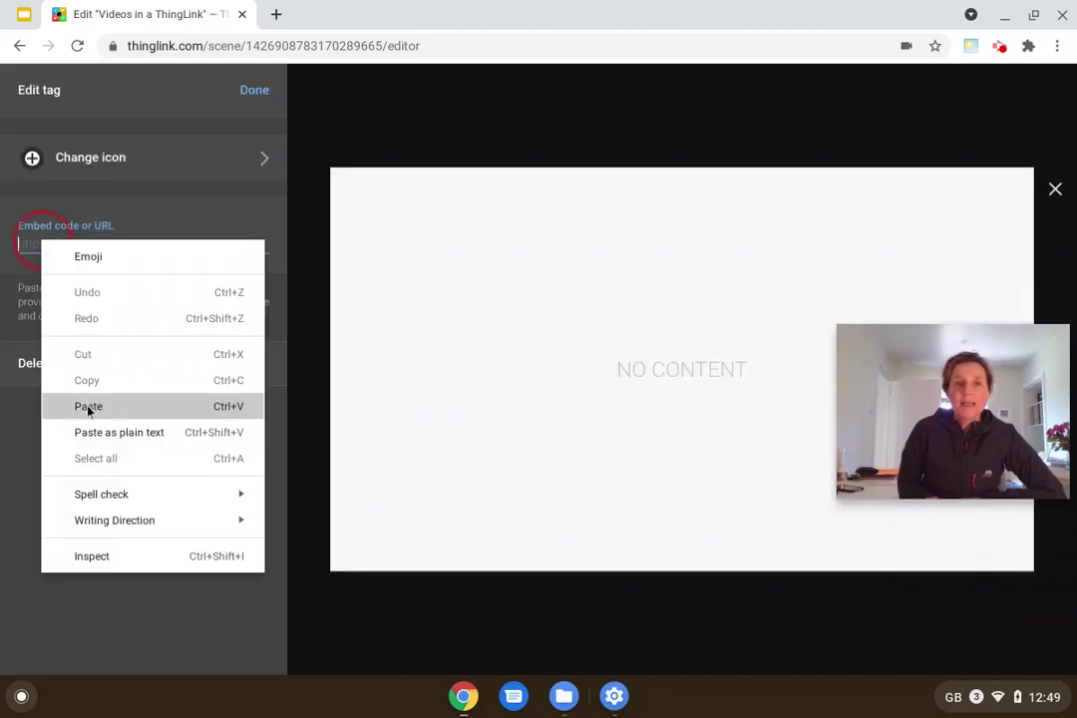
pyautogui.click(81, 401)
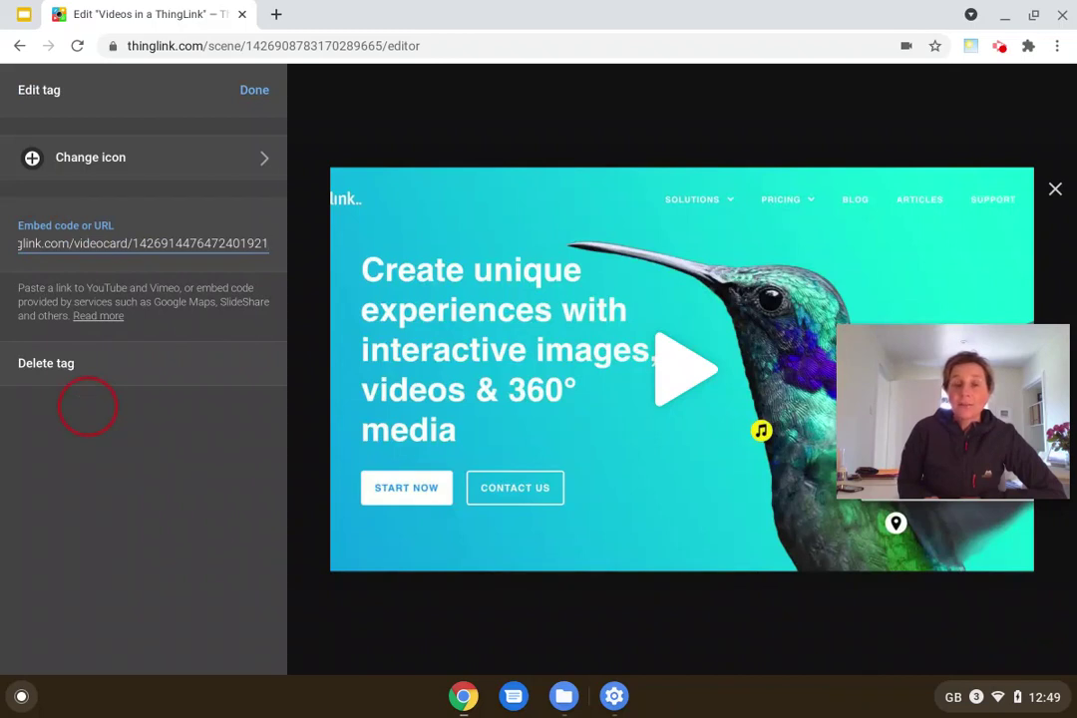
pyautogui.click(125, 158)
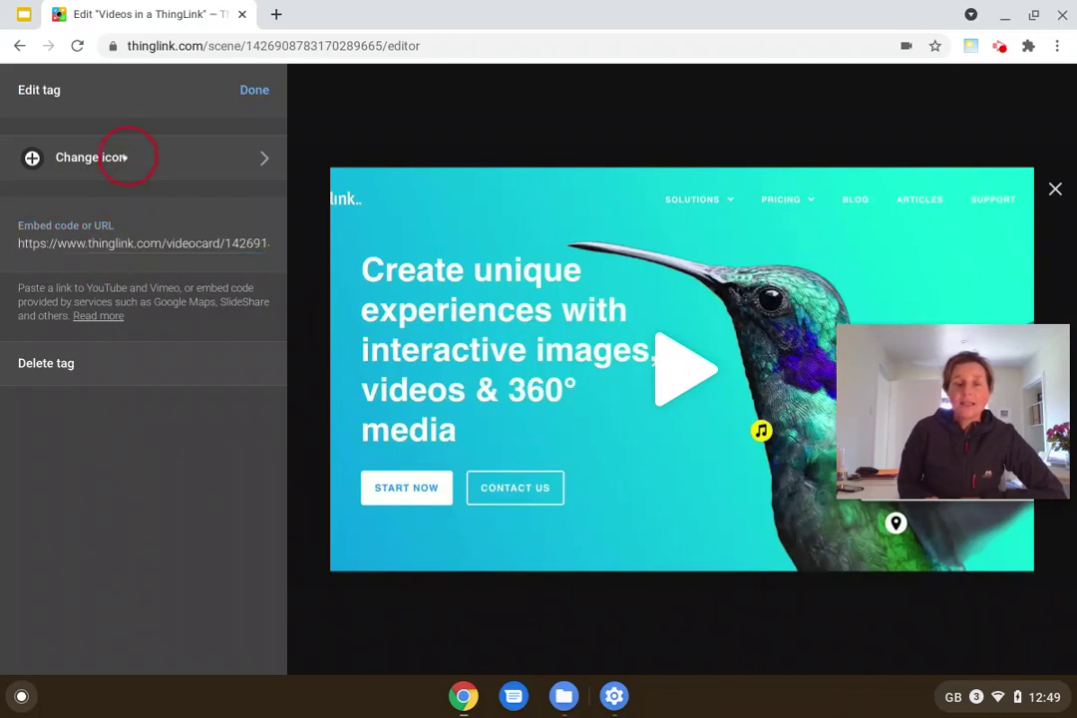
pyautogui.click(256, 321)
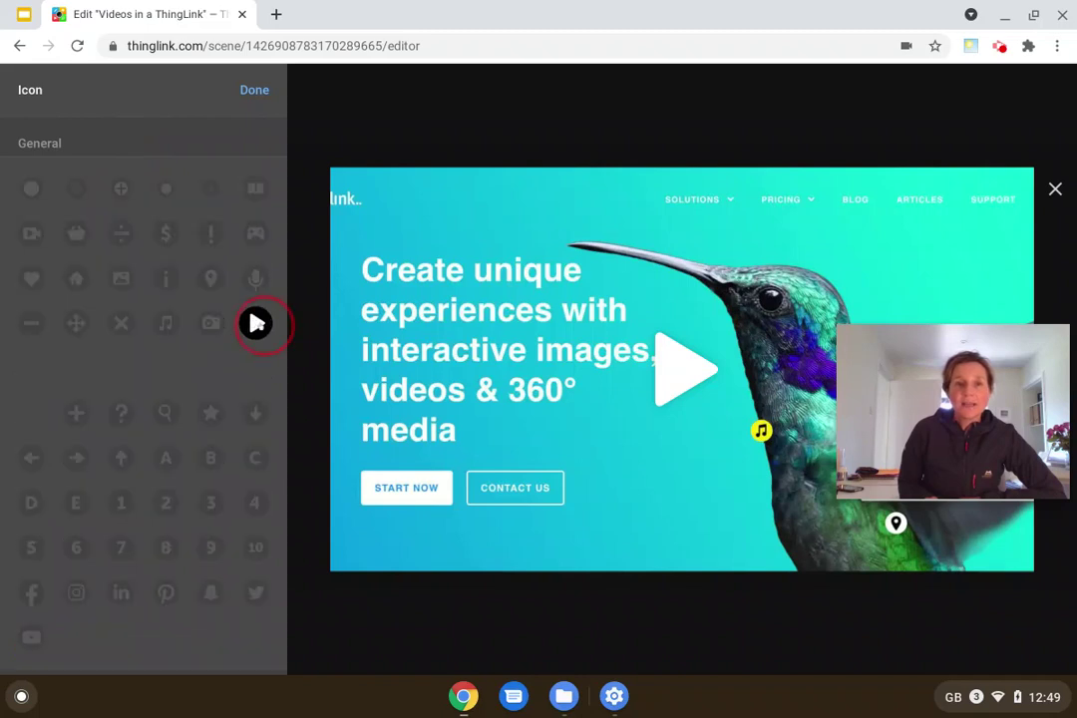
pyautogui.click(170, 368)
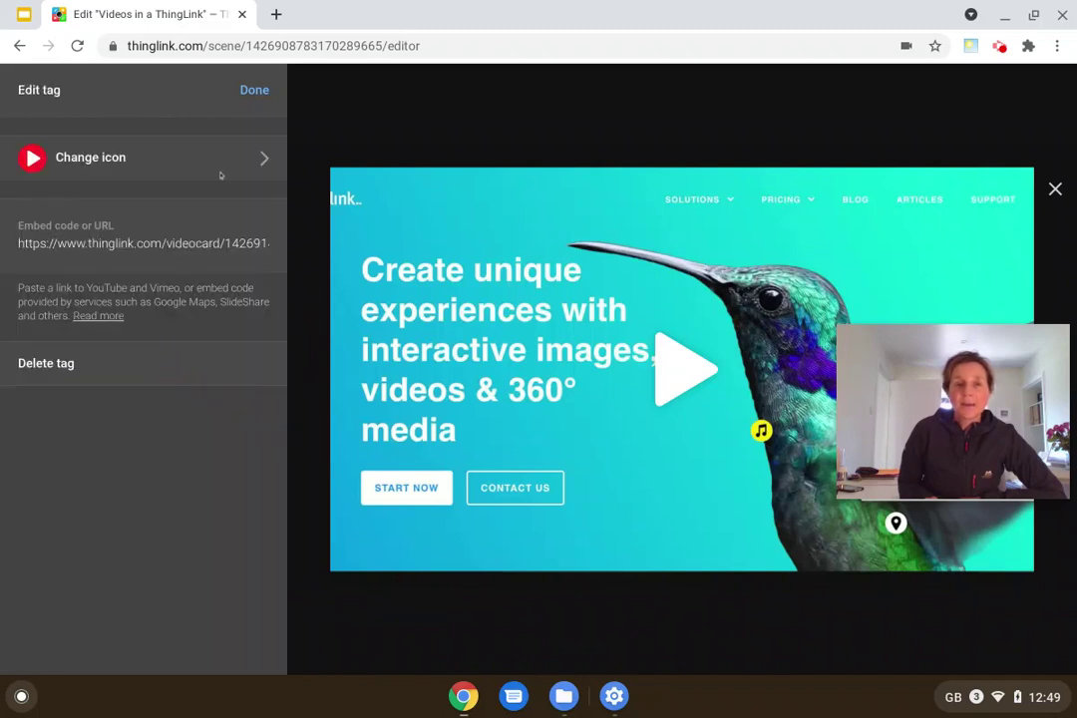
pyautogui.click(251, 91)
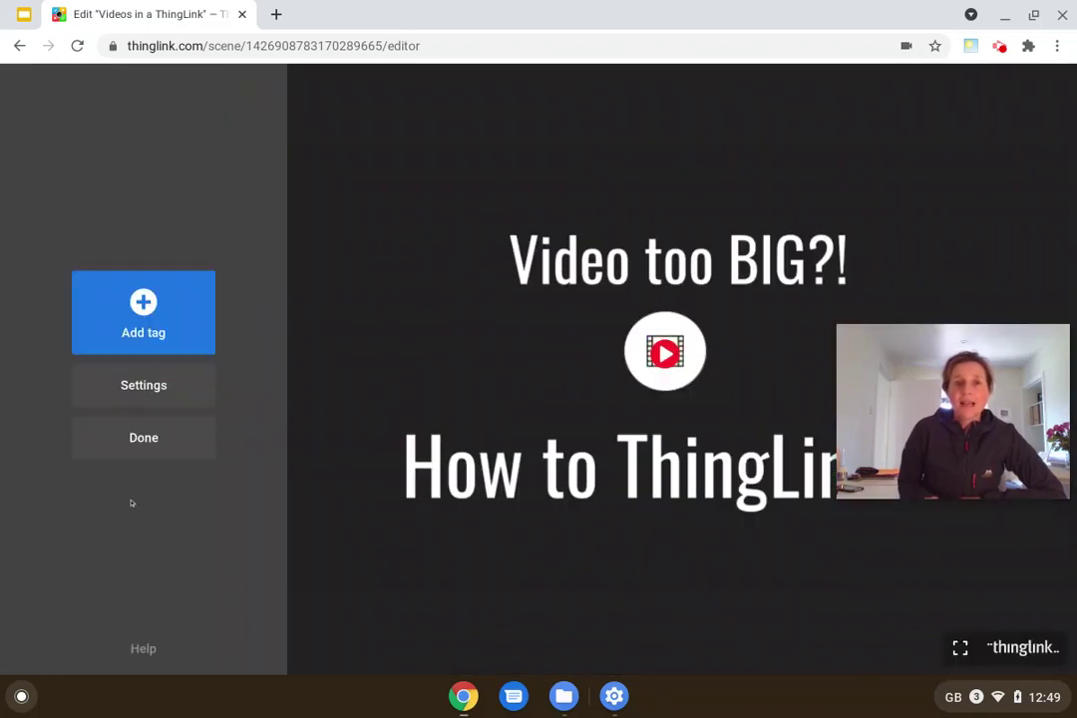
pyautogui.click(154, 443)
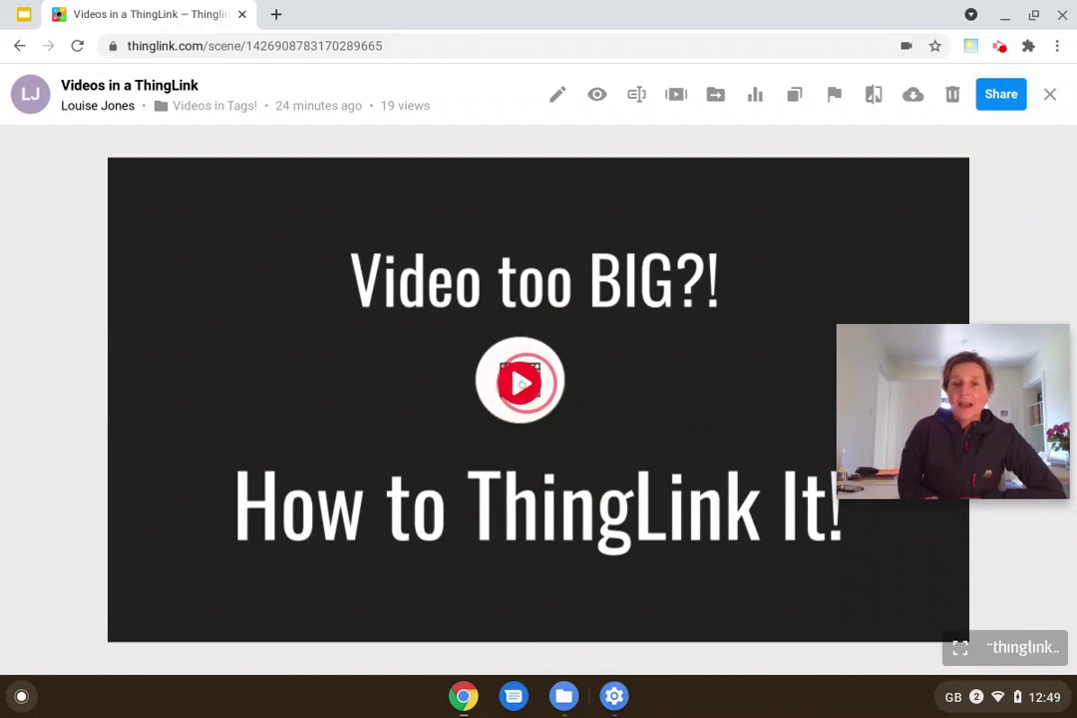
pyautogui.click(520, 382)
pyautogui.click(529, 365)
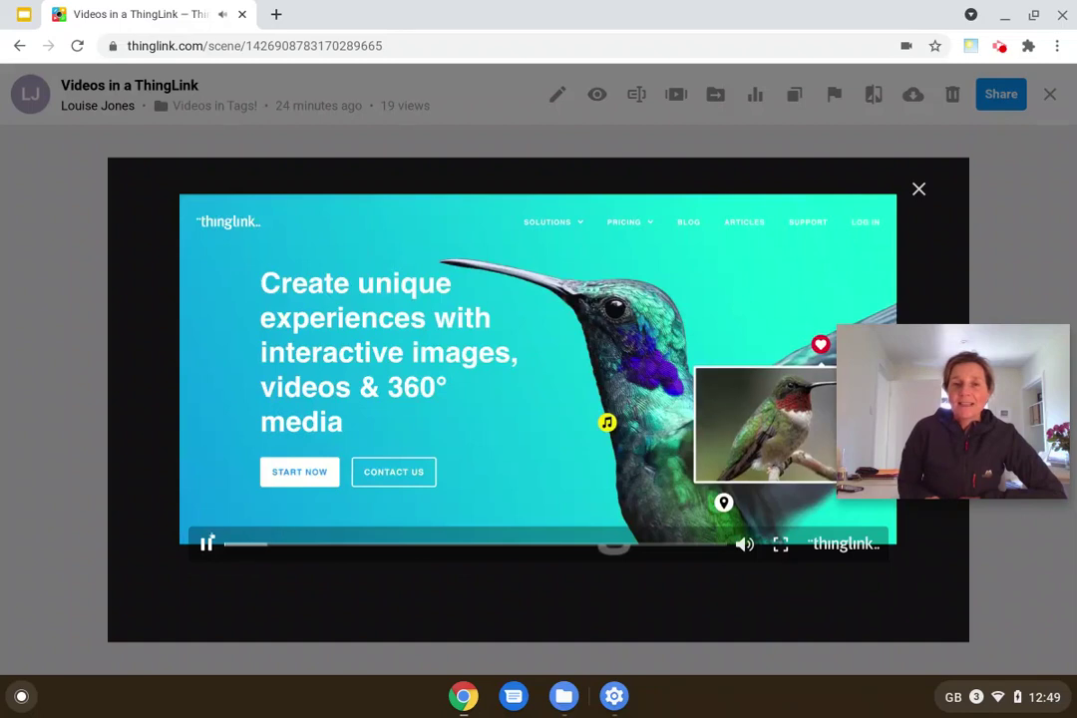
pyautogui.click(207, 543)
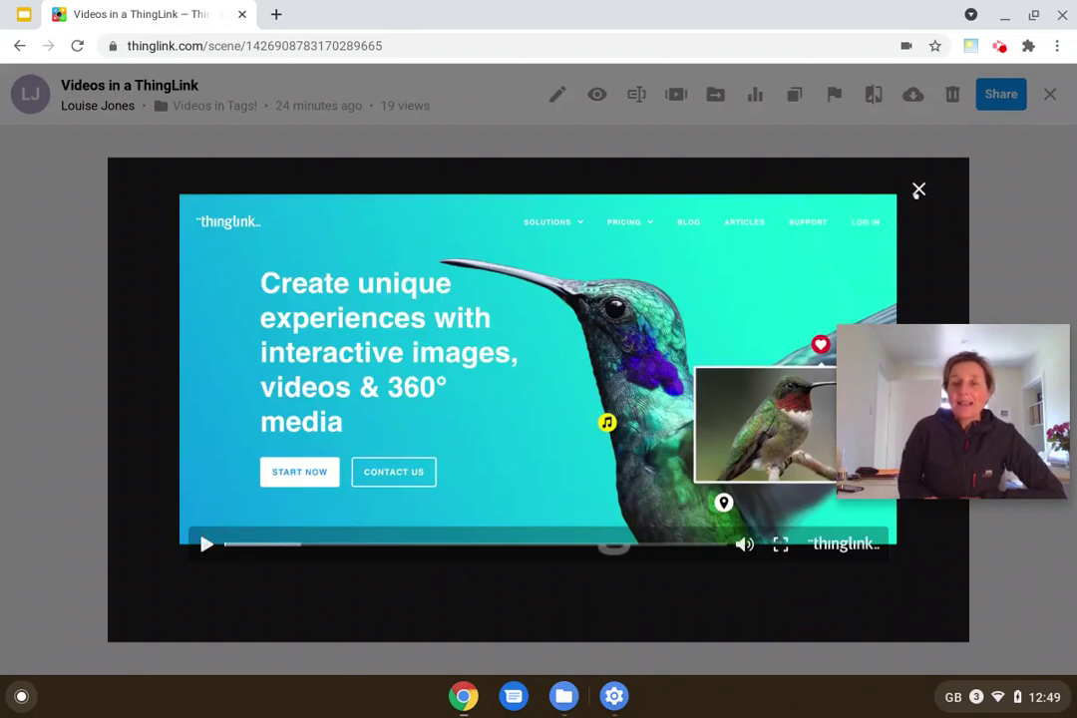
pyautogui.click(917, 191)
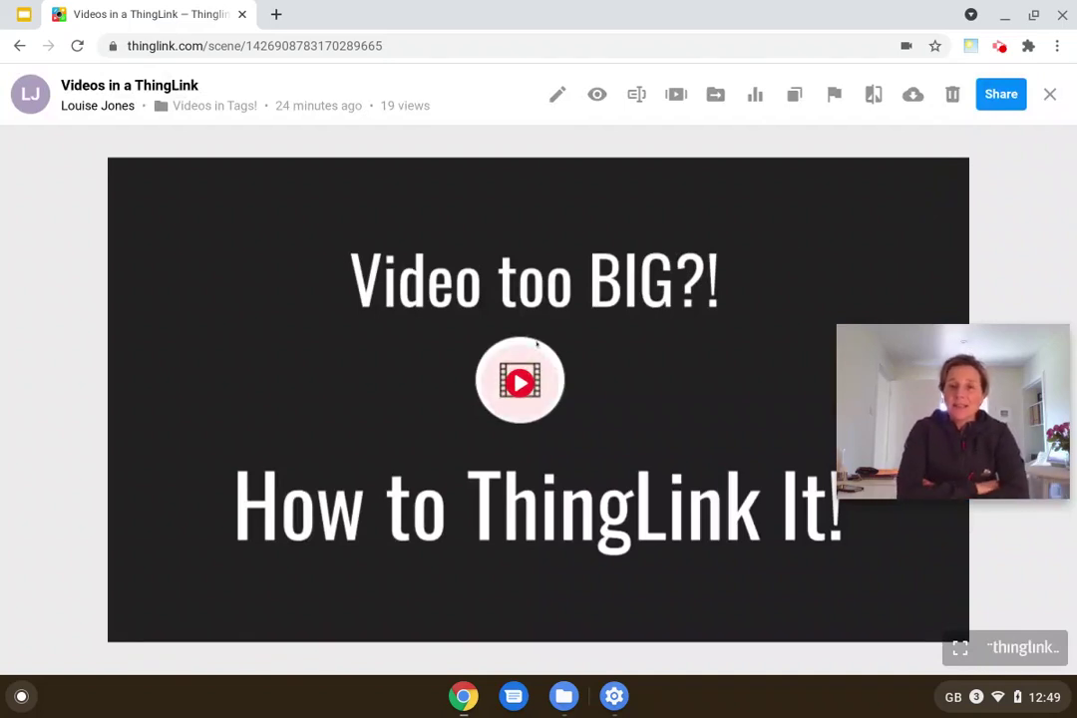